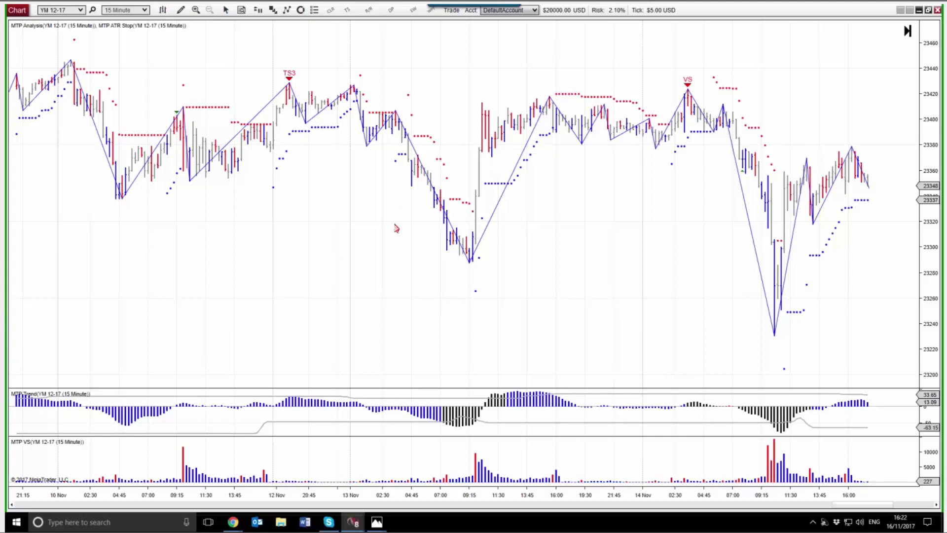
Scroll the YM 12-17 15-minute chart forward to the latest bars ending 16 Nov.
{"action": "scroll", "coordinate": [576, 280], "scroll_direction": "down", "scroll_amount": 3}
{"action": "scroll", "coordinate": [576, 280], "scroll_direction": "down", "scroll_amount": 8}
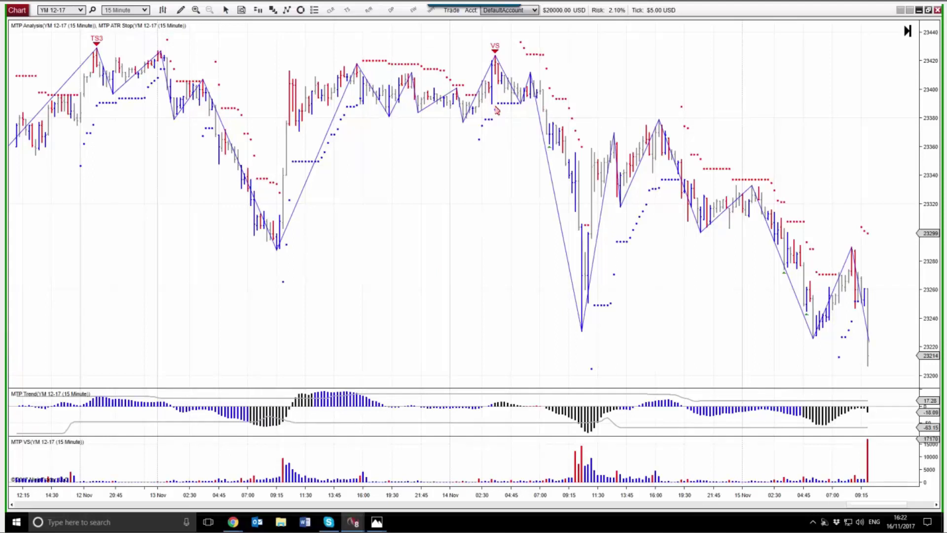
{"action": "scroll", "coordinate": [552, 225], "scroll_direction": "down", "scroll_amount": 8}
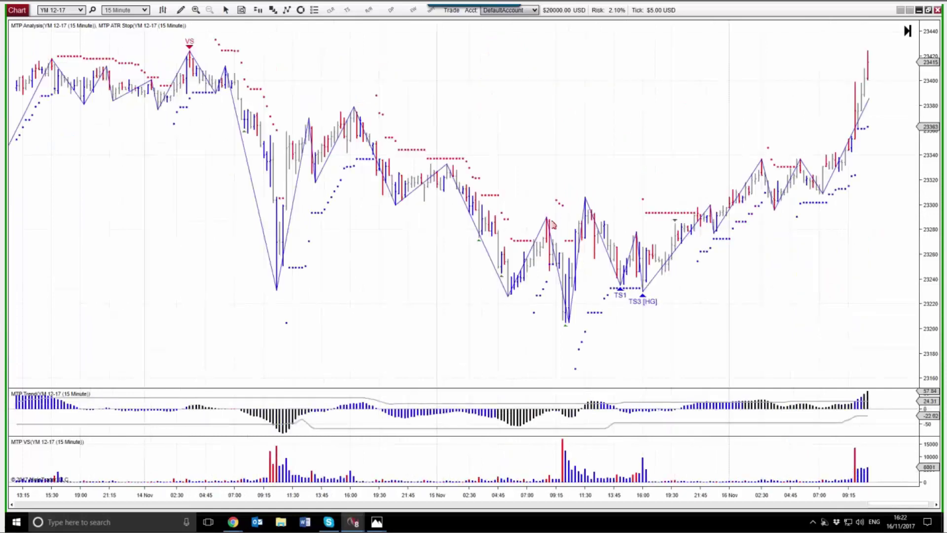
{"action": "scroll", "coordinate": [552, 225], "scroll_direction": "down", "scroll_amount": 4}
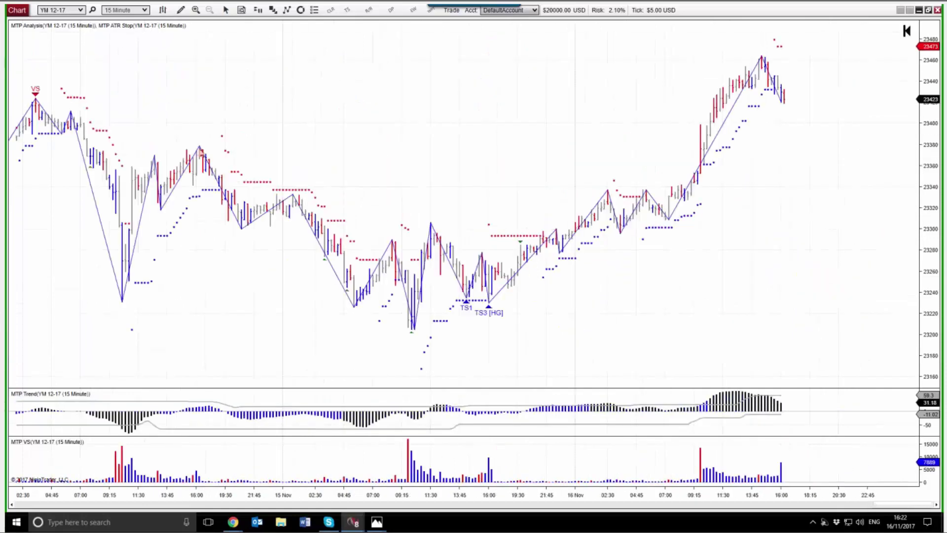
Run EW Intermediate twice to draw waves 1-5 with Minimum/Typical Wave C and Wave 5 targets.
{"action": "right_click", "coordinate": [416, 332]}
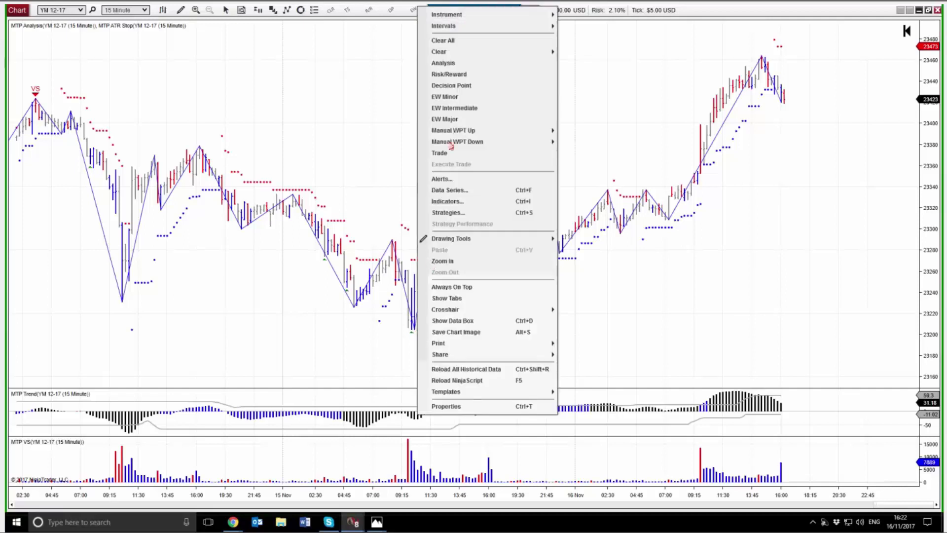
{"action": "left_click", "coordinate": [456, 110]}
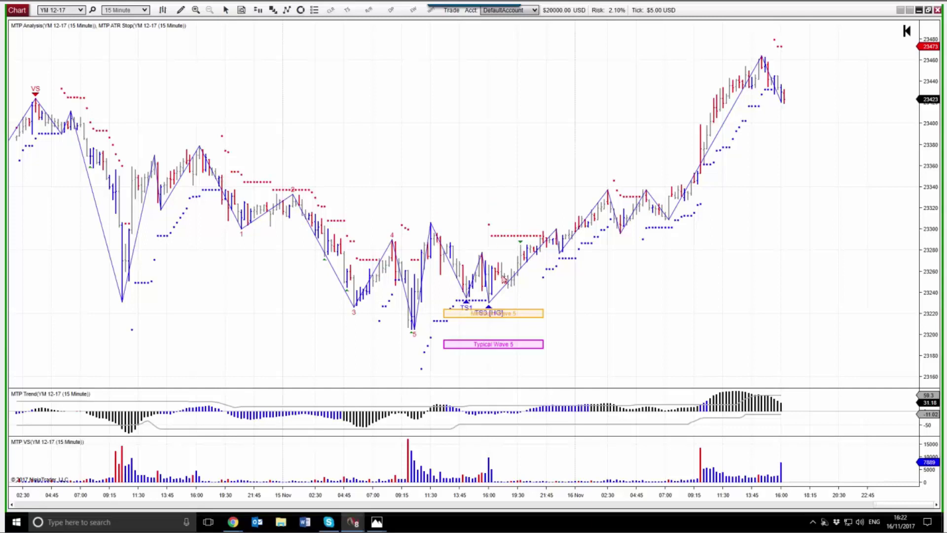
{"action": "right_click", "coordinate": [495, 296]}
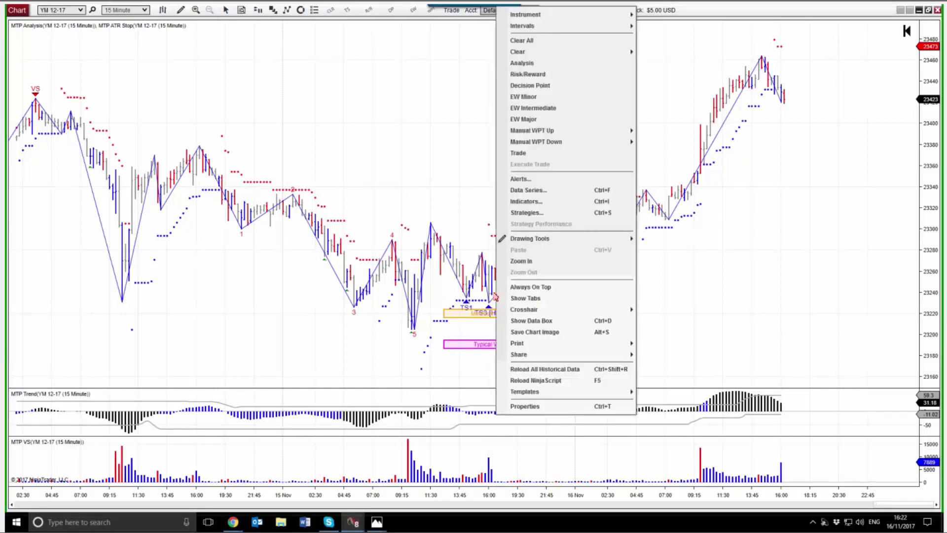
{"action": "left_click", "coordinate": [532, 108]}
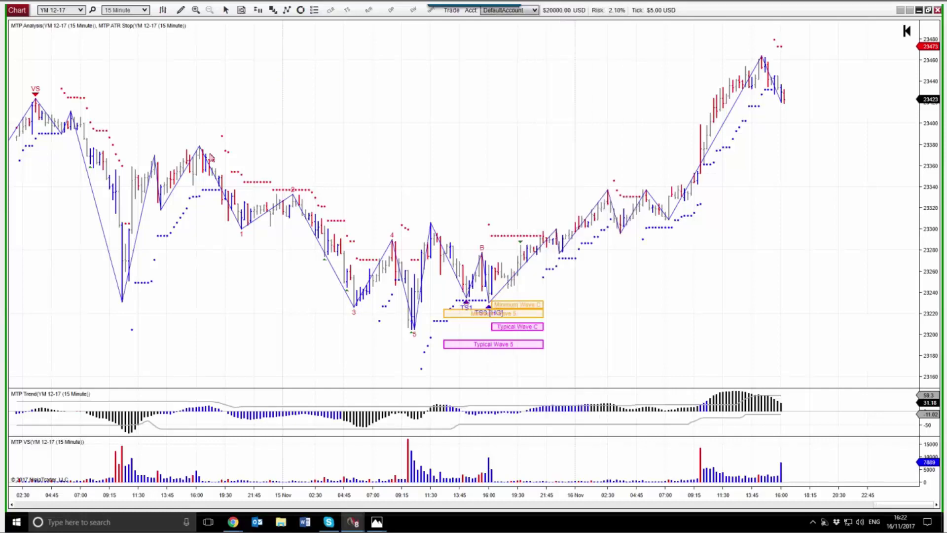
{"action": "scroll", "coordinate": [290, 286], "scroll_direction": "up", "scroll_amount": 5}
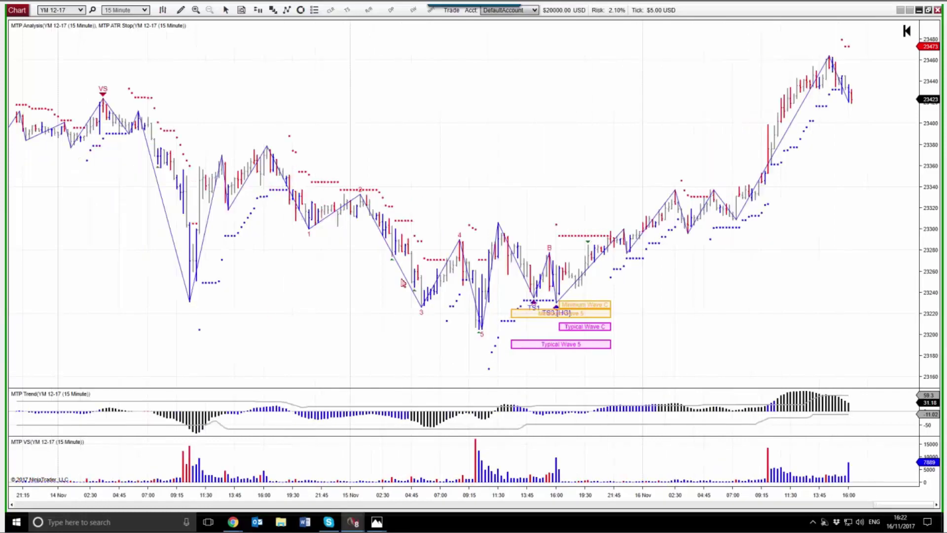
{"action": "scroll", "coordinate": [693, 292], "scroll_direction": "up", "scroll_amount": 15}
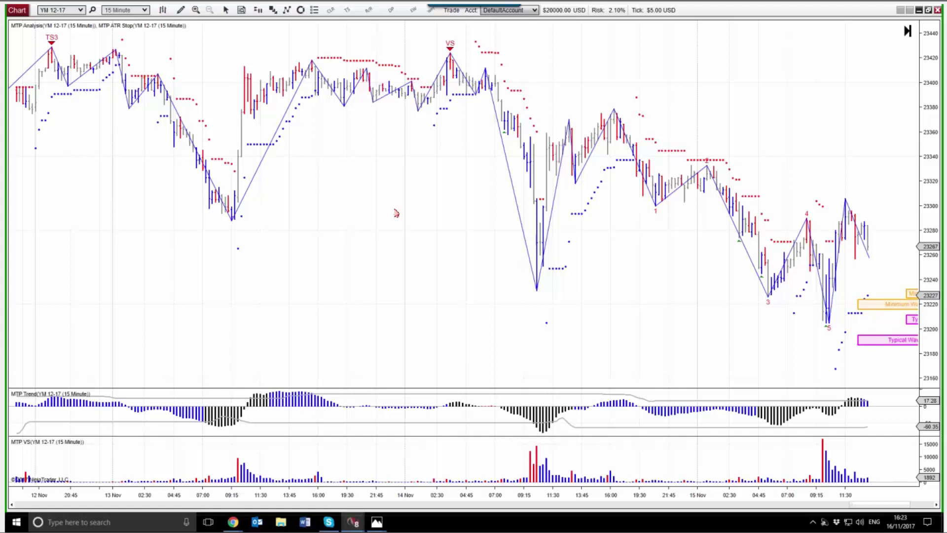
{"action": "scroll", "coordinate": [523, 236], "scroll_direction": "right", "scroll_amount": 3}
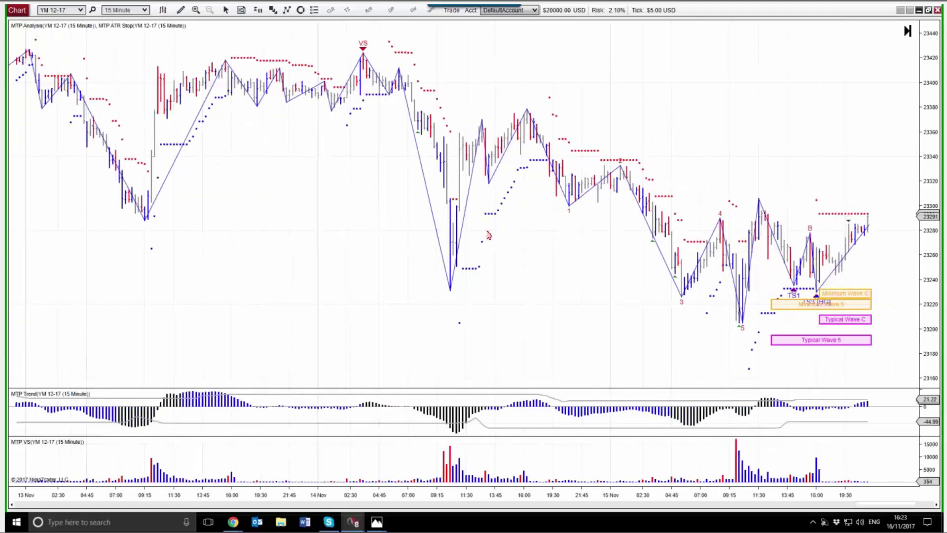
{"action": "scroll", "coordinate": [488, 236], "scroll_direction": "right", "scroll_amount": 1}
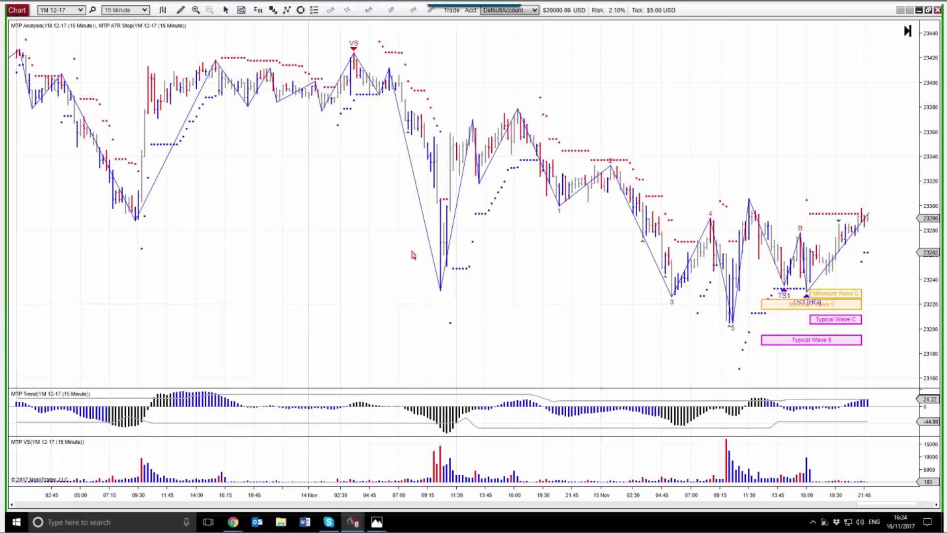
Bring the latest bars into view and Clear All wave labels and target boxes.
{"action": "left_click_drag", "start_coordinate": [633, 311], "coordinate": [444, 307]}
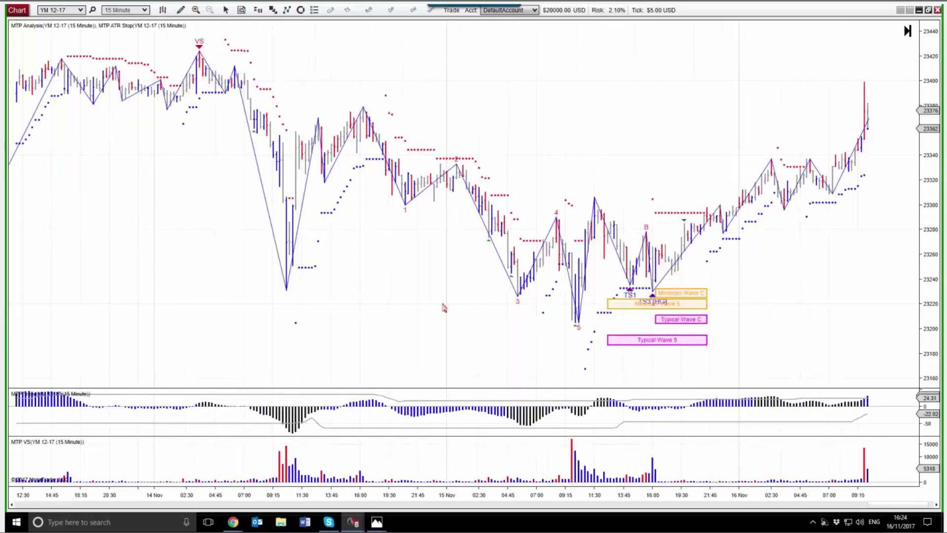
{"action": "right_click", "coordinate": [411, 123]}
{"action": "mouse_move", "coordinate": [423, 115]}
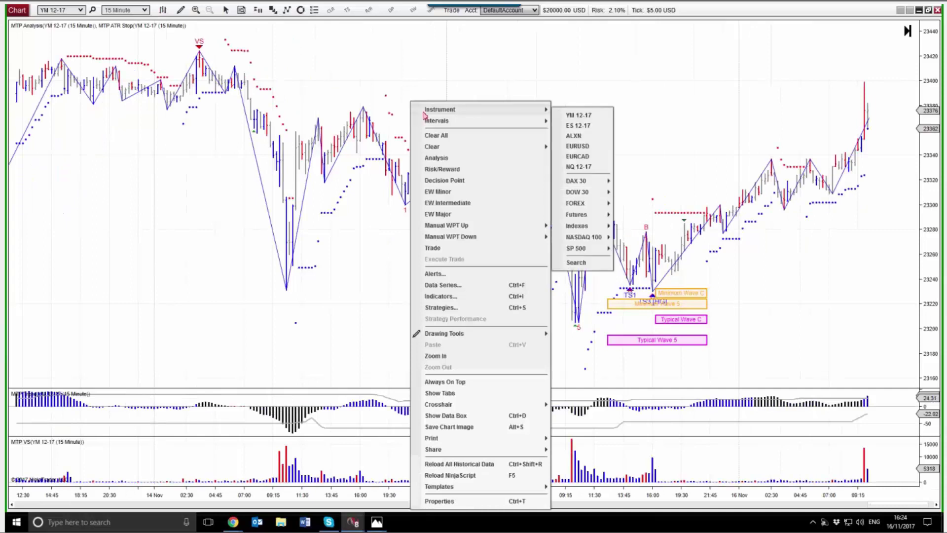
{"action": "left_click", "coordinate": [438, 136]}
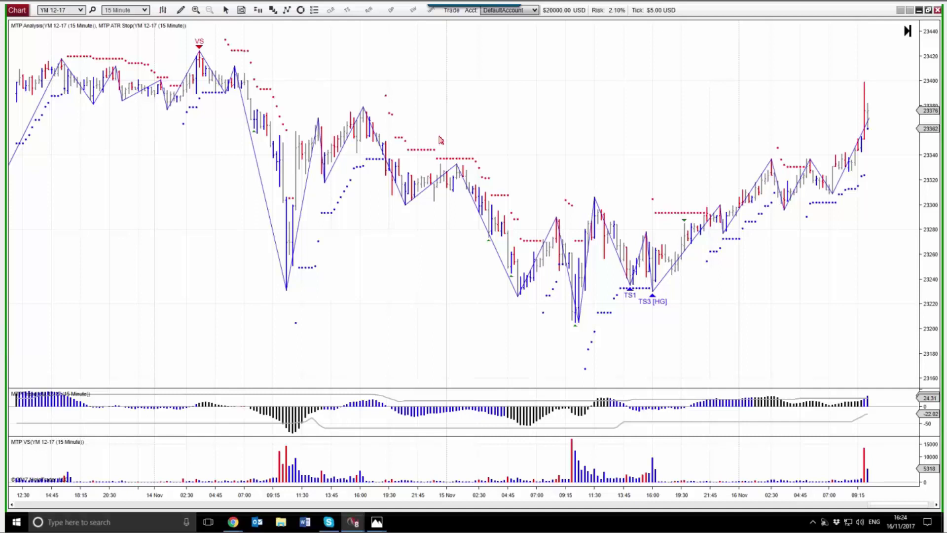
{"action": "left_click", "coordinate": [145, 11]}
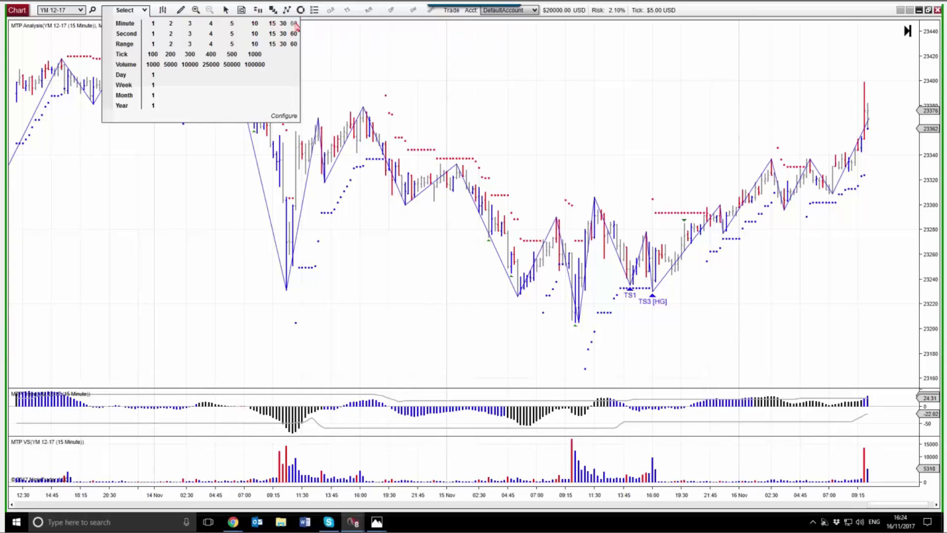
Switch the chart to Minute 60 bars and leave empty space after the last bar.
{"action": "left_click", "coordinate": [293, 23]}
{"action": "left_click_drag", "start_coordinate": [576, 297], "coordinate": [474, 298]}
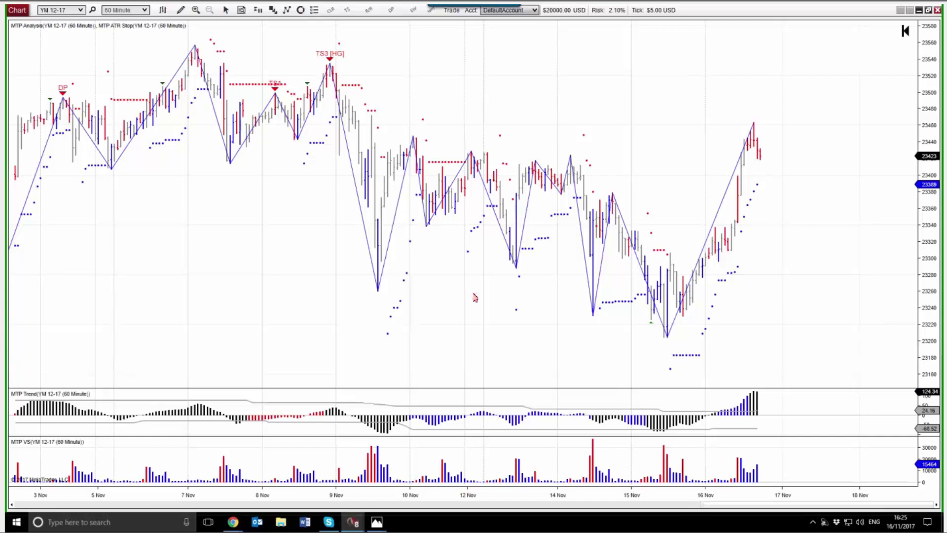
Set the chart's Right side margin to 500 in Properties.
{"action": "right_click", "coordinate": [305, 223]}
{"action": "left_click", "coordinate": [297, 501]}
{"action": "left_click", "coordinate": [482, 240]}
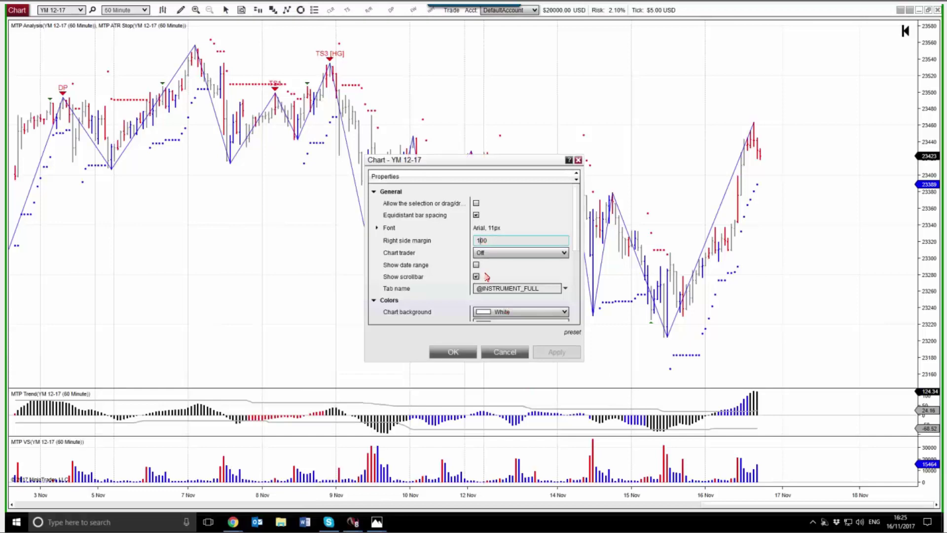
{"action": "key", "text": "BackSpace"}
{"action": "type", "text": "5"}
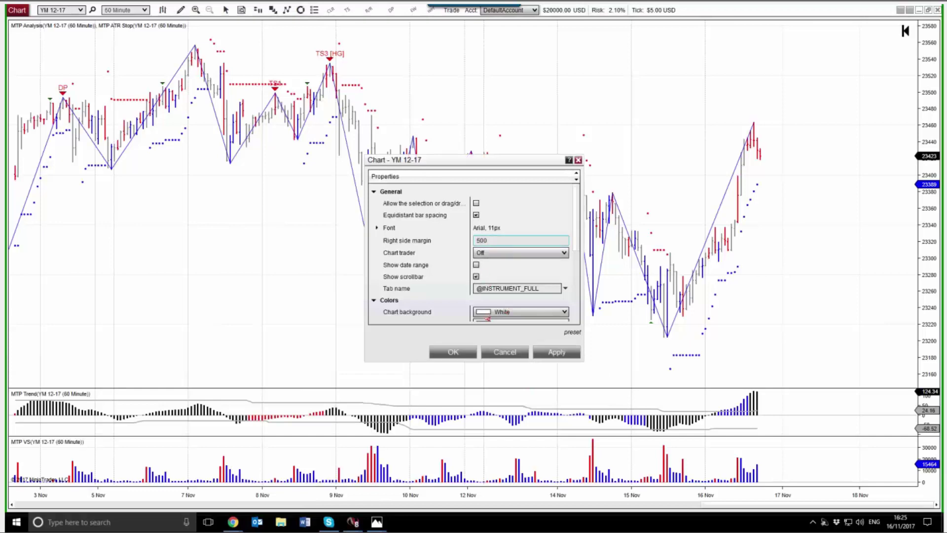
{"action": "left_click", "coordinate": [461, 352]}
Compress the price scale to show a wider range down to about 23240.
{"action": "scroll", "coordinate": [462, 355], "scroll_direction": "up", "scroll_amount": 10}
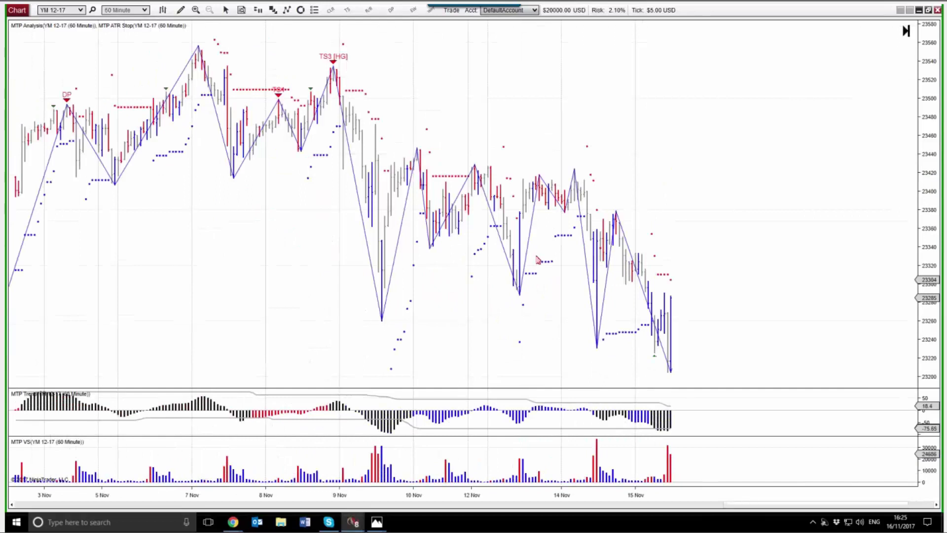
{"action": "scroll", "coordinate": [553, 255], "scroll_direction": "up", "scroll_amount": 4}
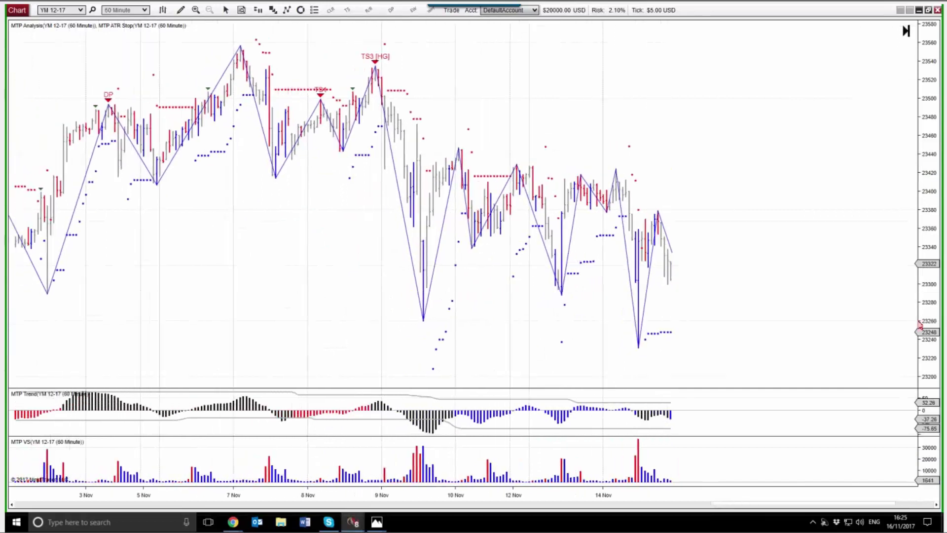
{"action": "left_click_drag", "start_coordinate": [921, 303], "coordinate": [933, 349]}
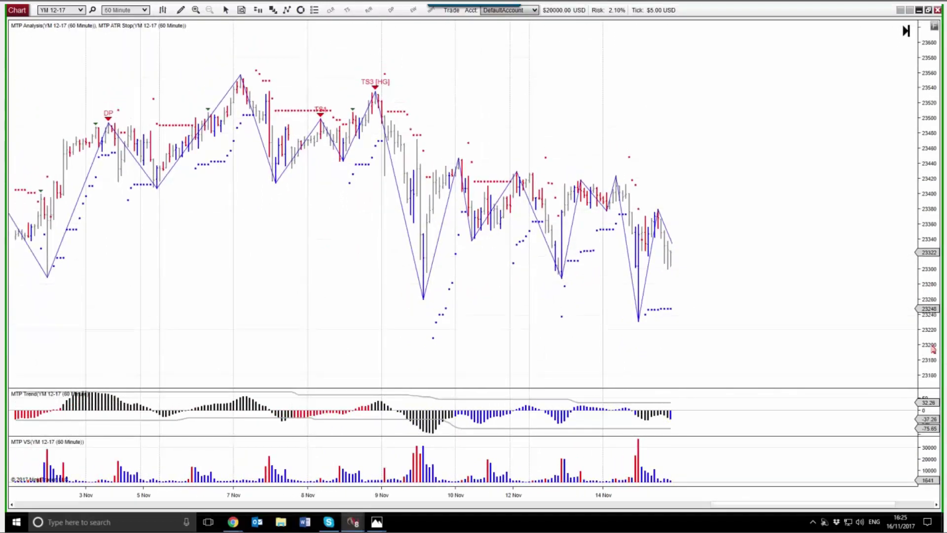
Add a Decision Point [Sup] (Int) zone under the 14 Nov low and widen it.
{"action": "right_click", "coordinate": [640, 301]}
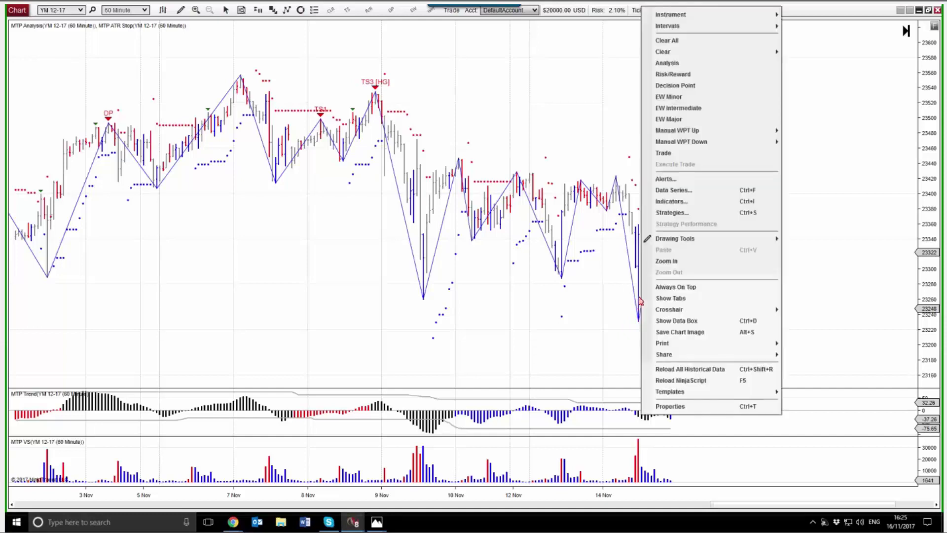
{"action": "left_click", "coordinate": [686, 85]}
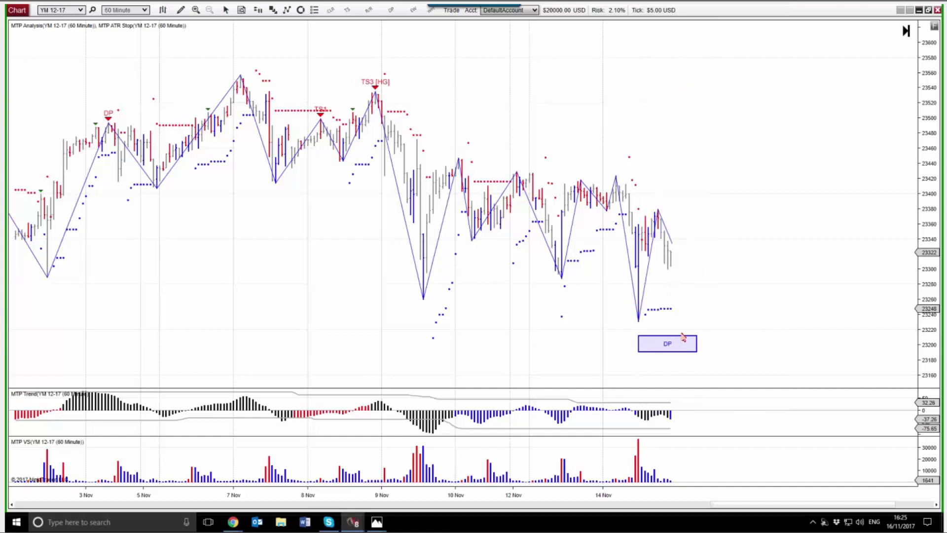
{"action": "left_click", "coordinate": [696, 336]}
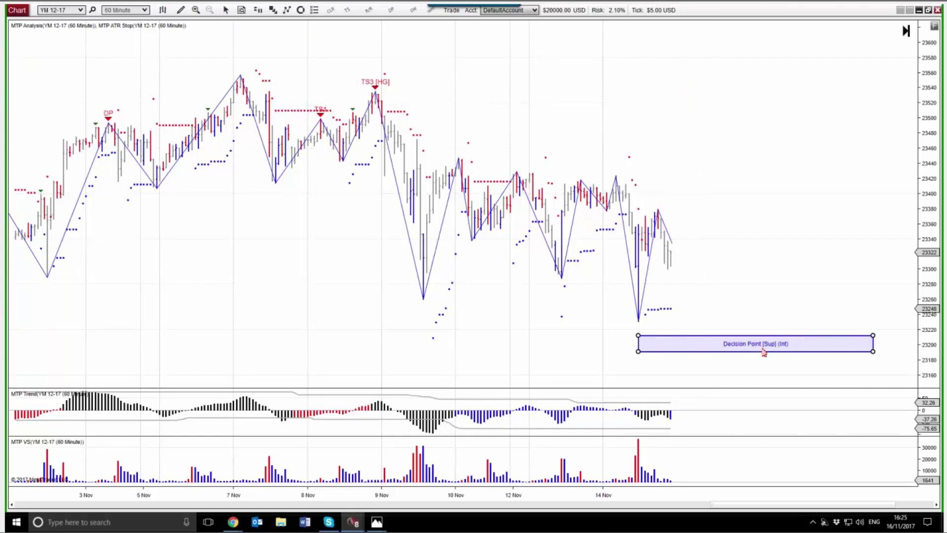
{"action": "left_click", "coordinate": [626, 362]}
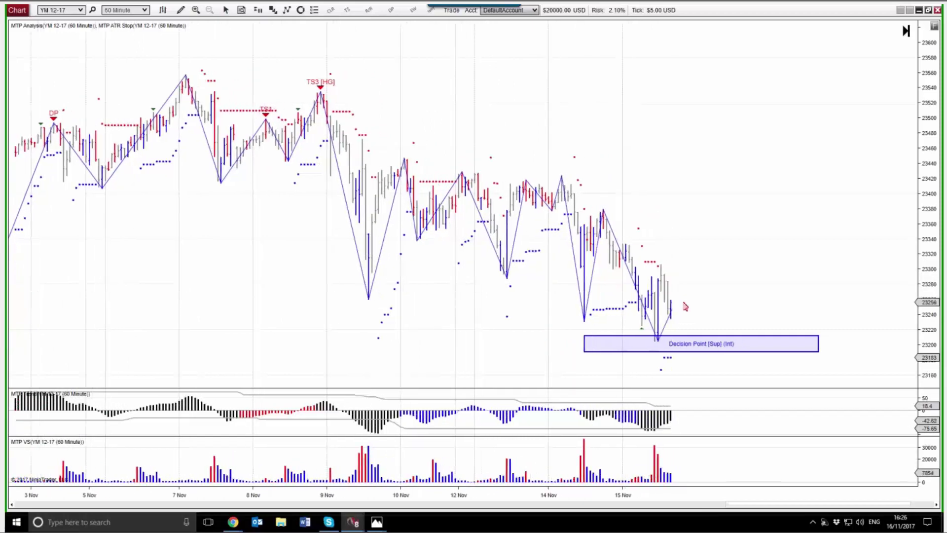
Switch to Minute 15 bars, show the 13–15 Nov bars, and compress the price scale to fit the zone.
{"action": "left_click", "coordinate": [146, 11]}
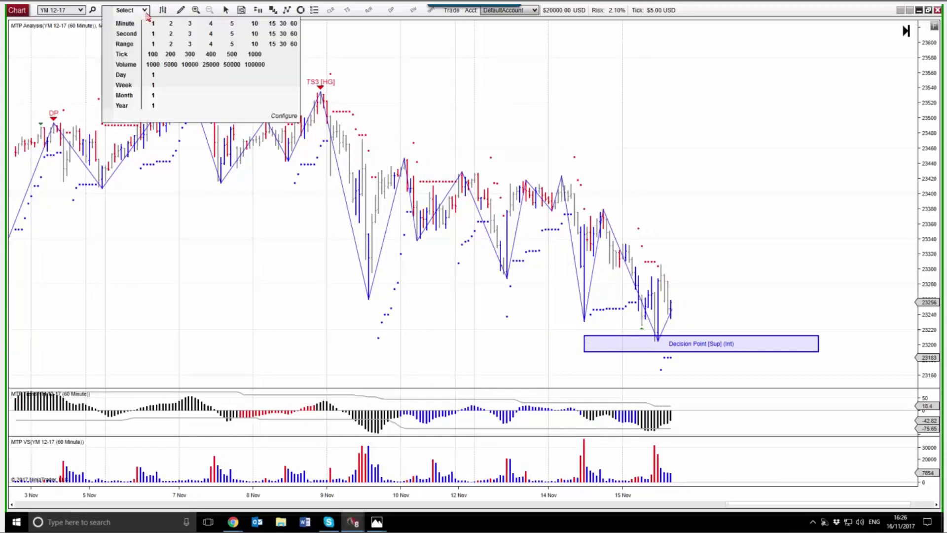
{"action": "left_click", "coordinate": [272, 23]}
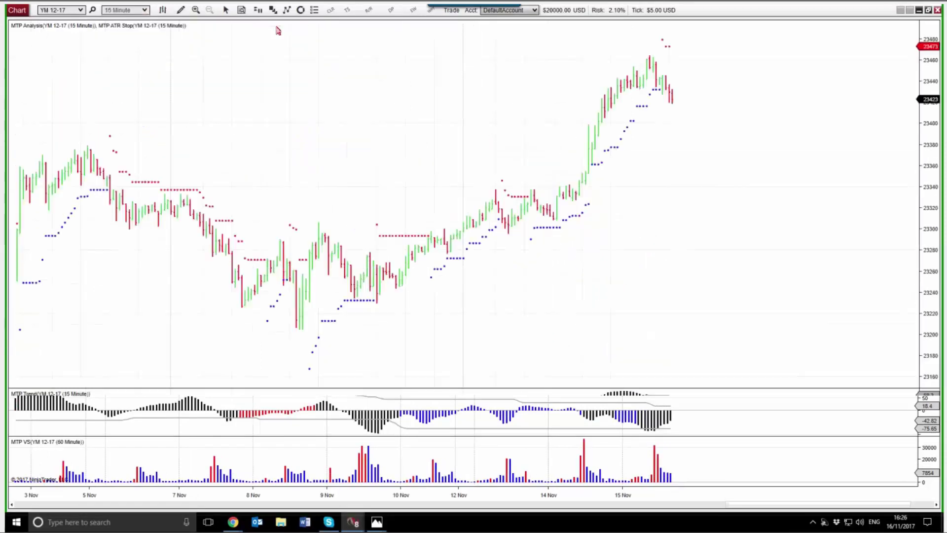
{"action": "left_click_drag", "start_coordinate": [236, 246], "coordinate": [630, 240]}
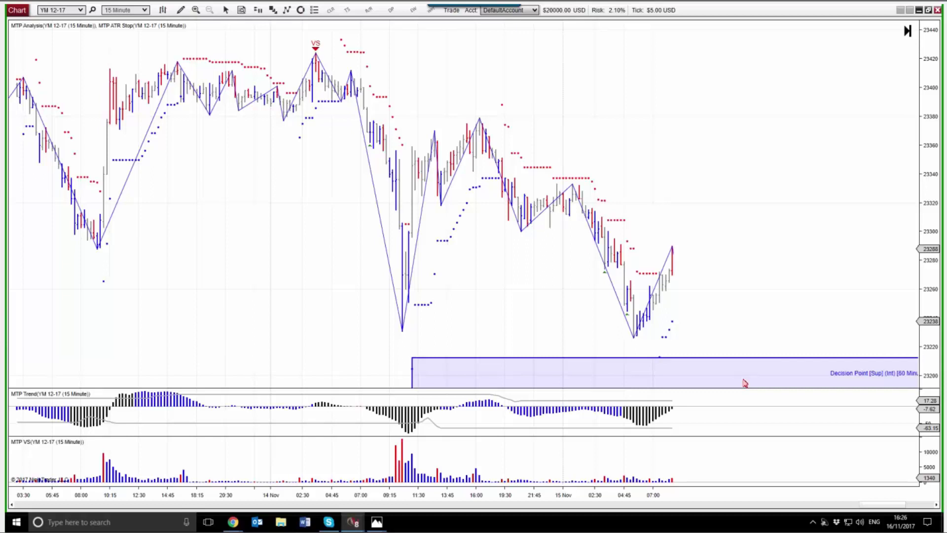
{"action": "left_click_drag", "start_coordinate": [930, 333], "coordinate": [933, 351]}
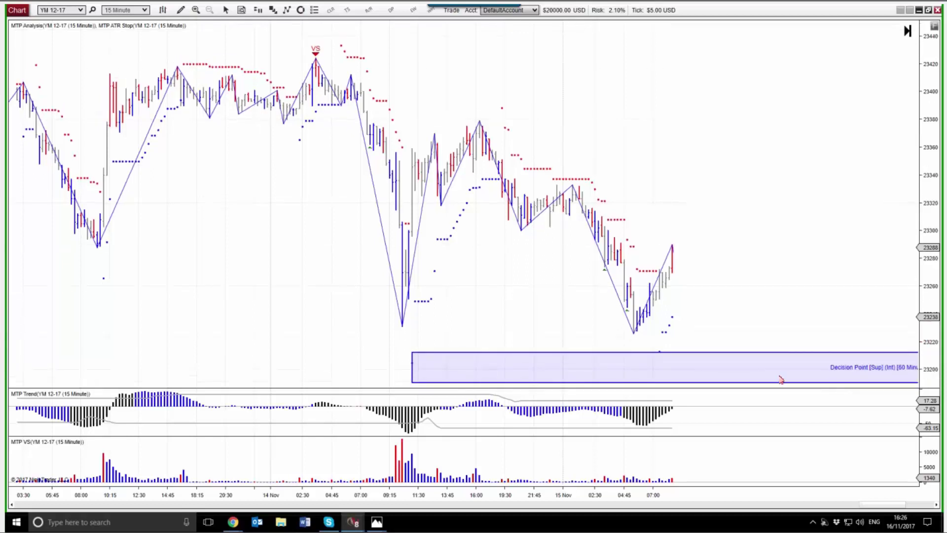